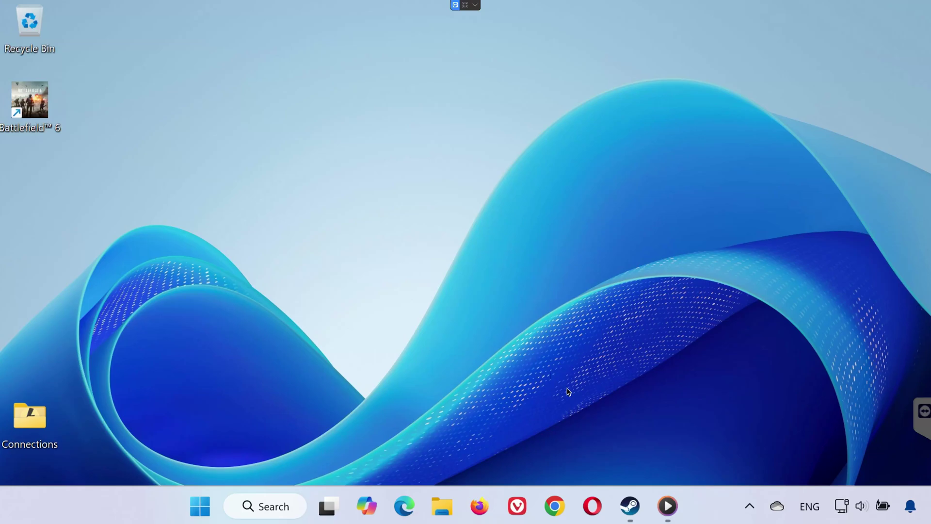
Start verifying Call of Duty's game files from its Installed Files properties.
mouse_move(630, 505)
click(576, 428)
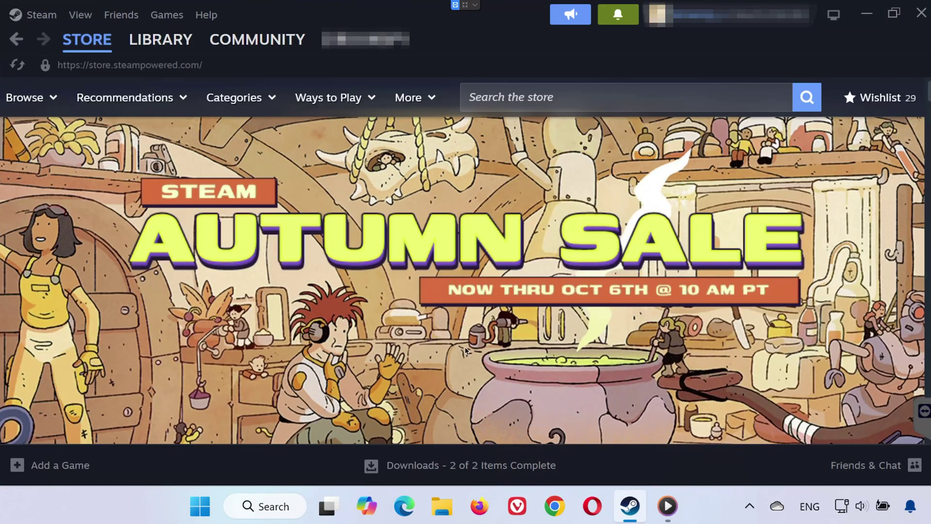
click(174, 39)
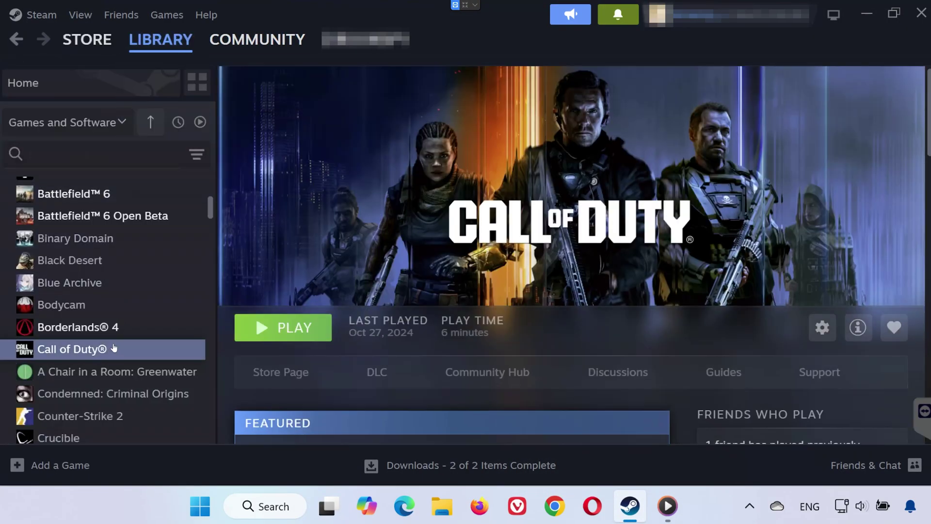
right_click(109, 350)
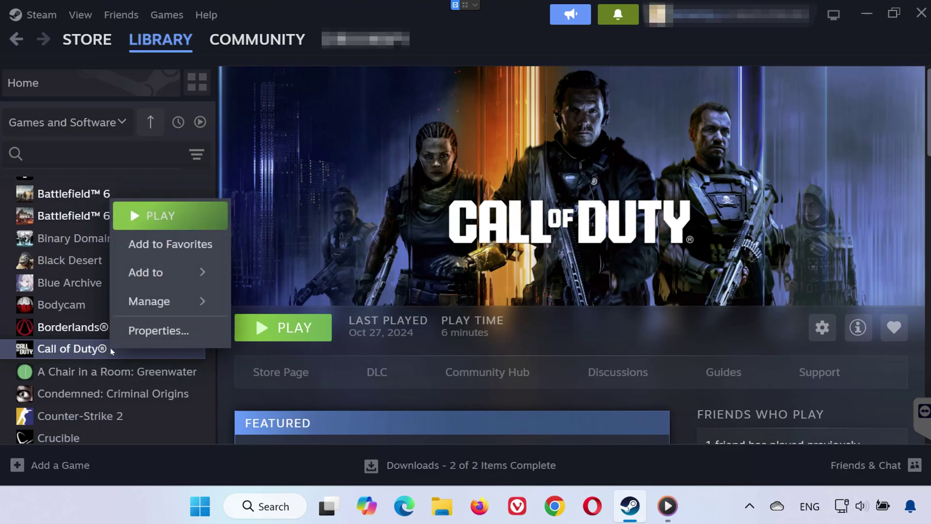
click(146, 332)
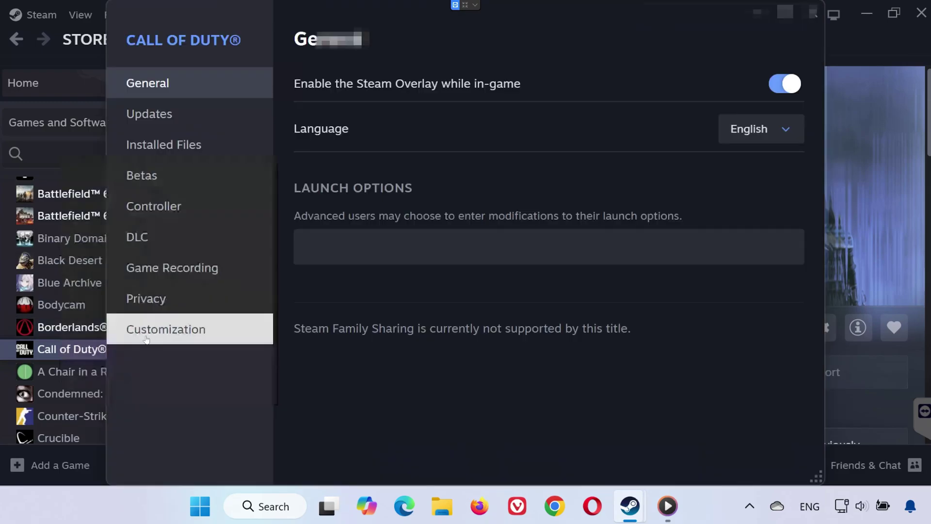
click(200, 150)
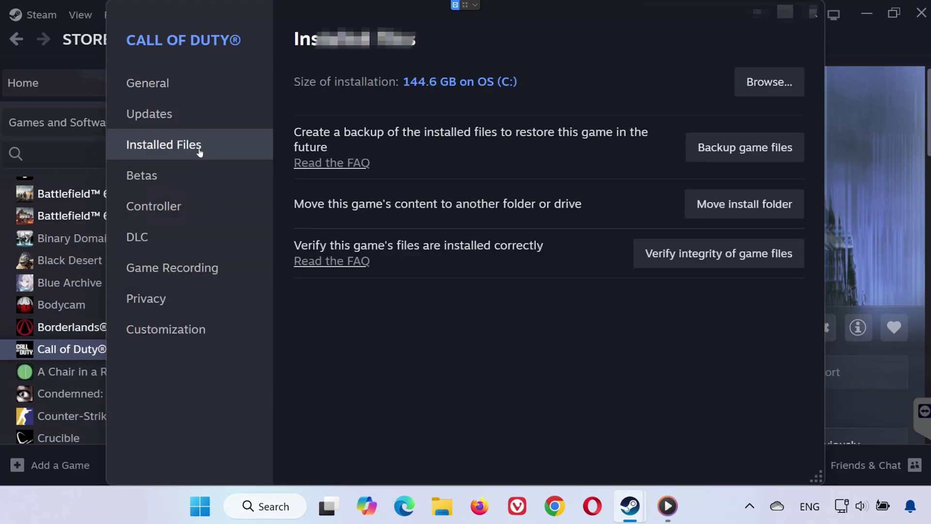
click(689, 258)
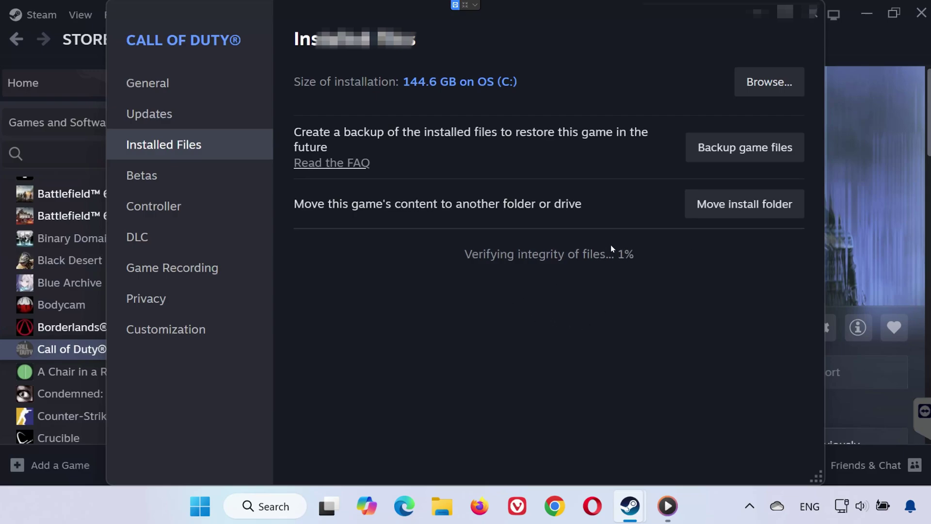
click(813, 13)
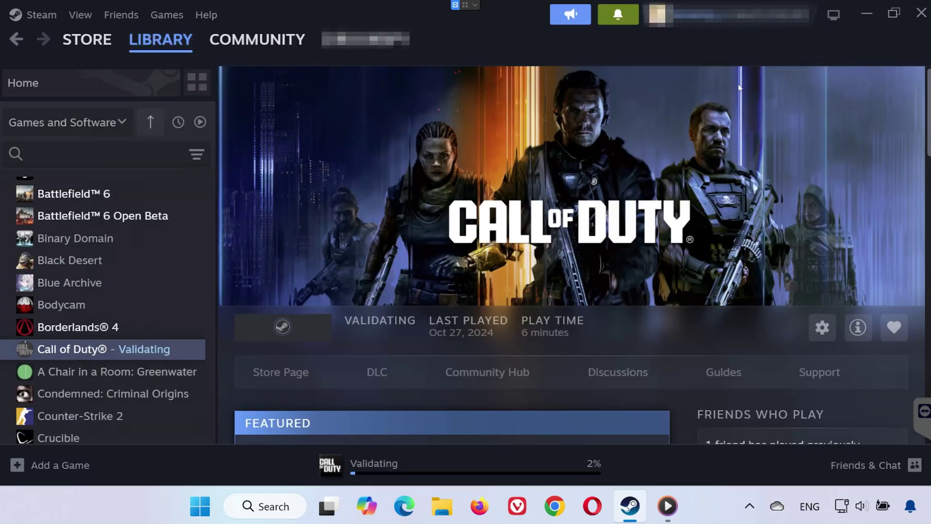
Open Call of Duty's Call of Duty HQ install folder via Installed Files > Browse.
right_click(145, 349)
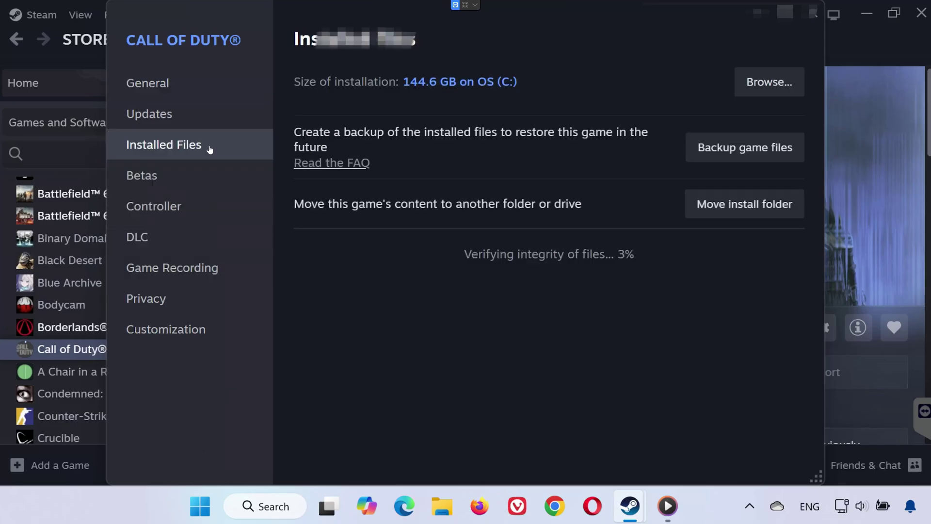
click(771, 82)
Enable Run as administrator and Disable fullscreen optimizations in cod.exe's Compatibility properties.
click(393, 280)
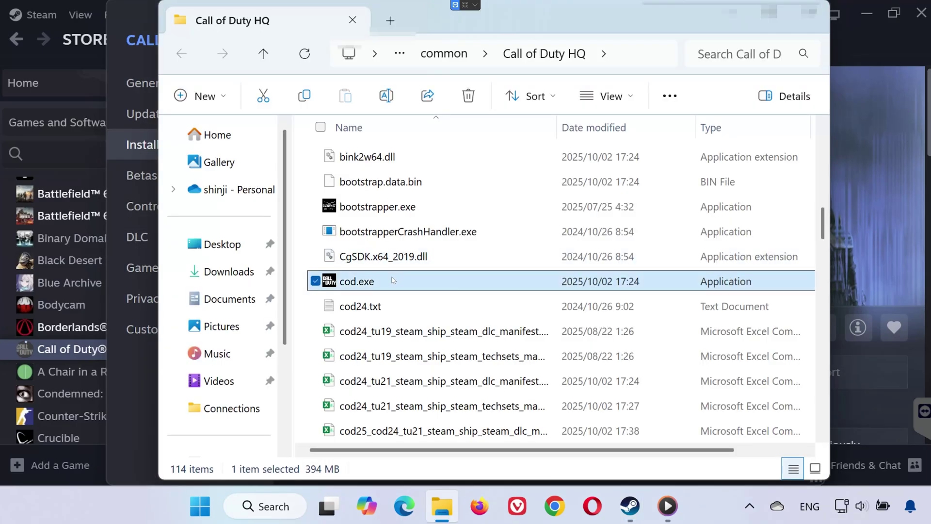
right_click(393, 280)
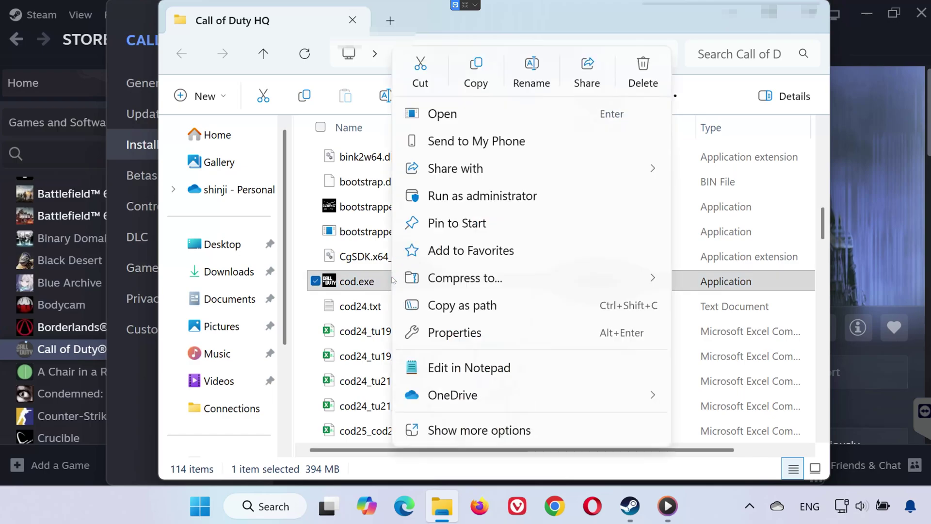
click(439, 332)
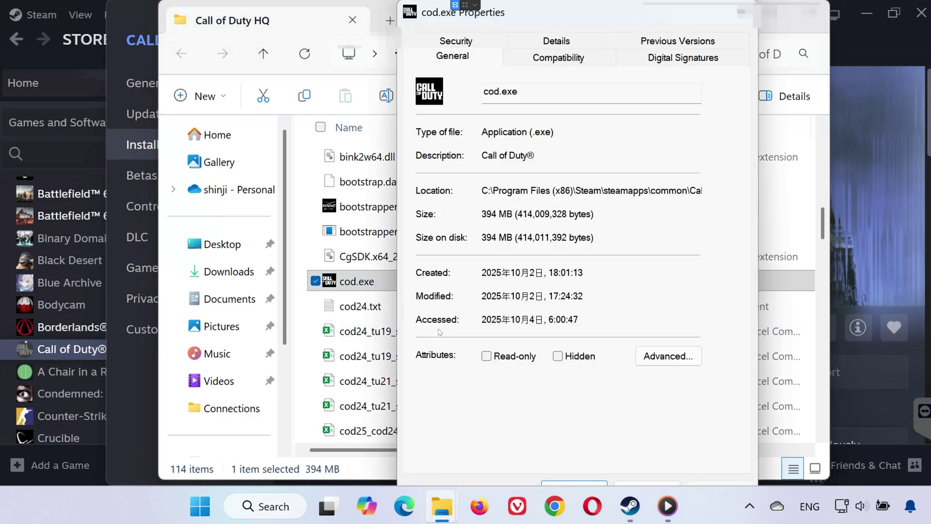
click(587, 65)
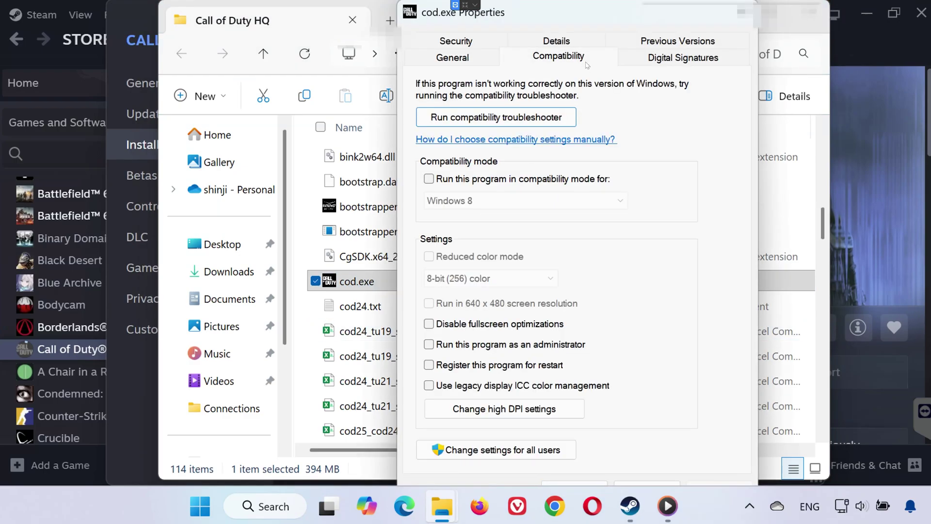
click(472, 349)
click(471, 328)
click(580, 484)
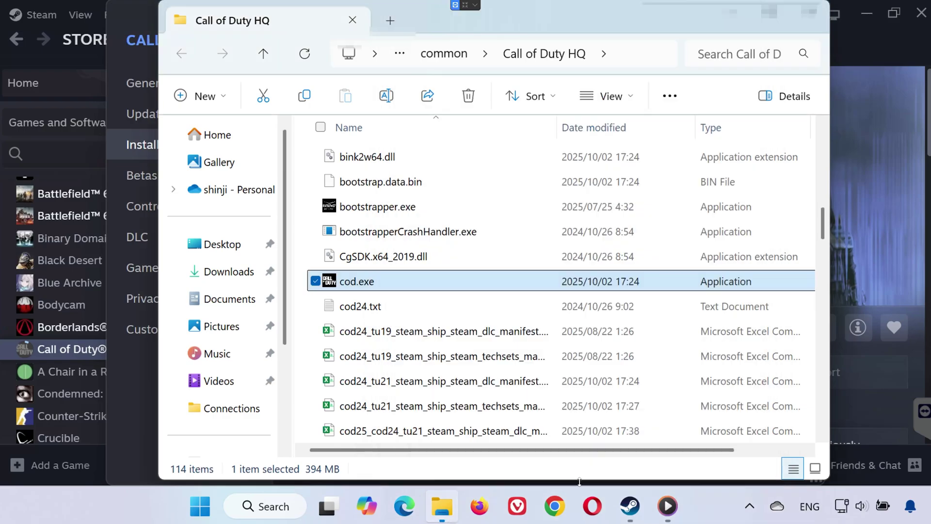
Search automatically in Device Manager for a newer NVIDIA GeForce RTX 2060 driver.
key(super+d)
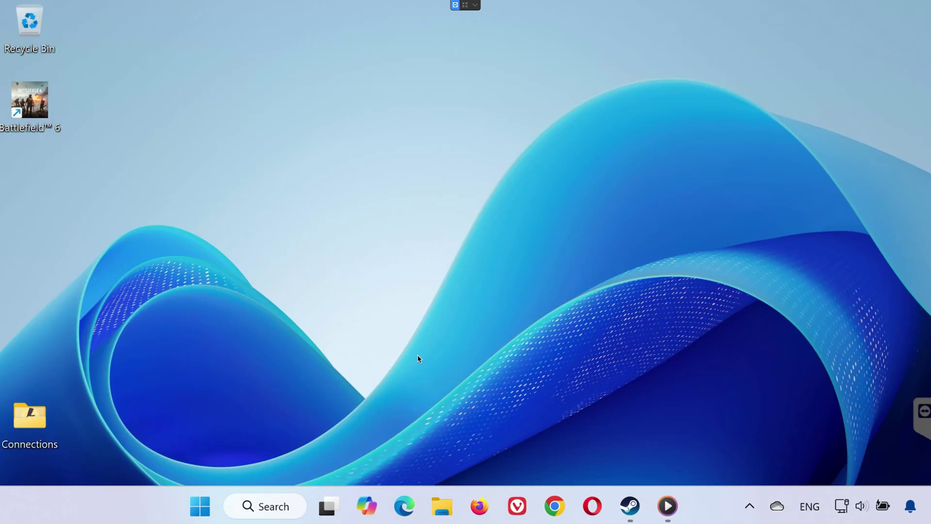
click(200, 506)
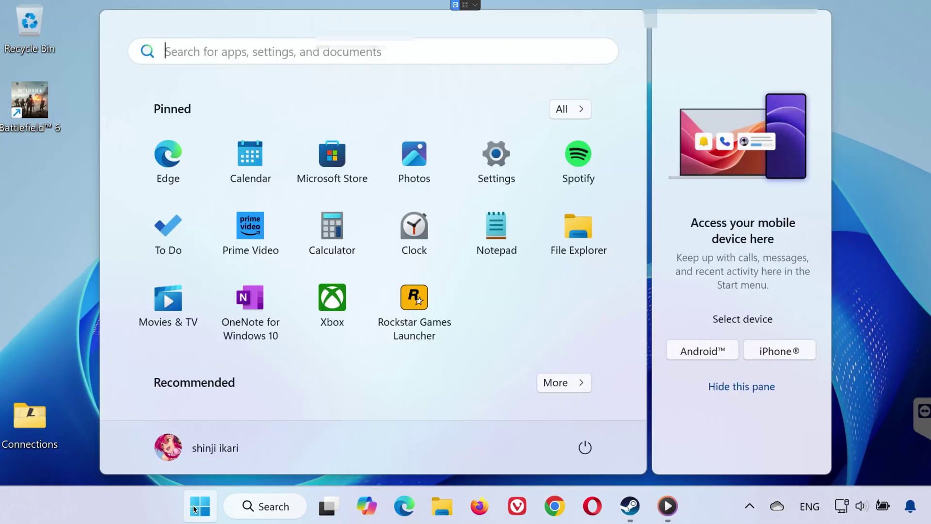
text(dev)
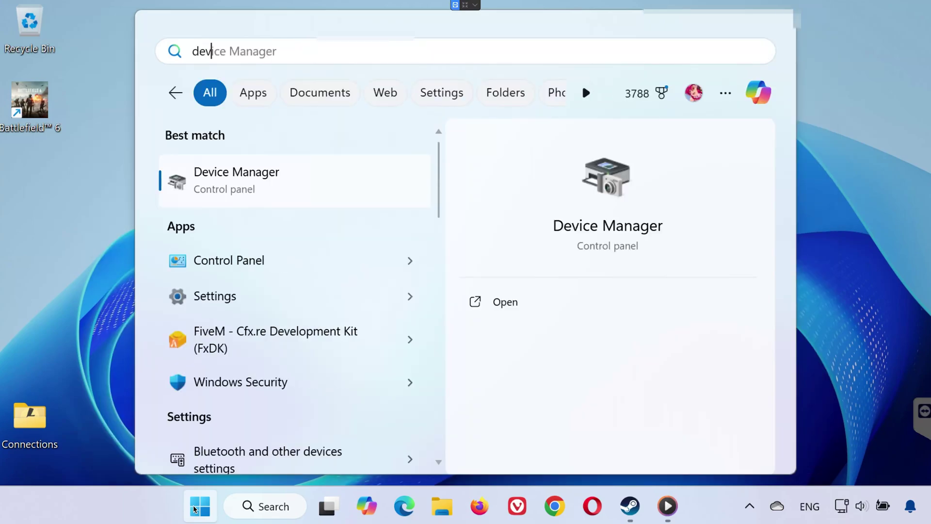
key(Return)
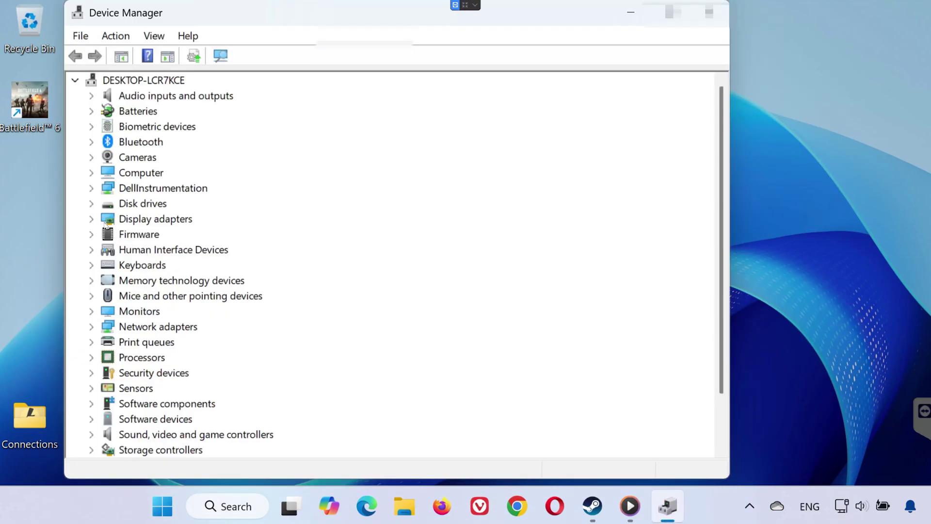
click(94, 220)
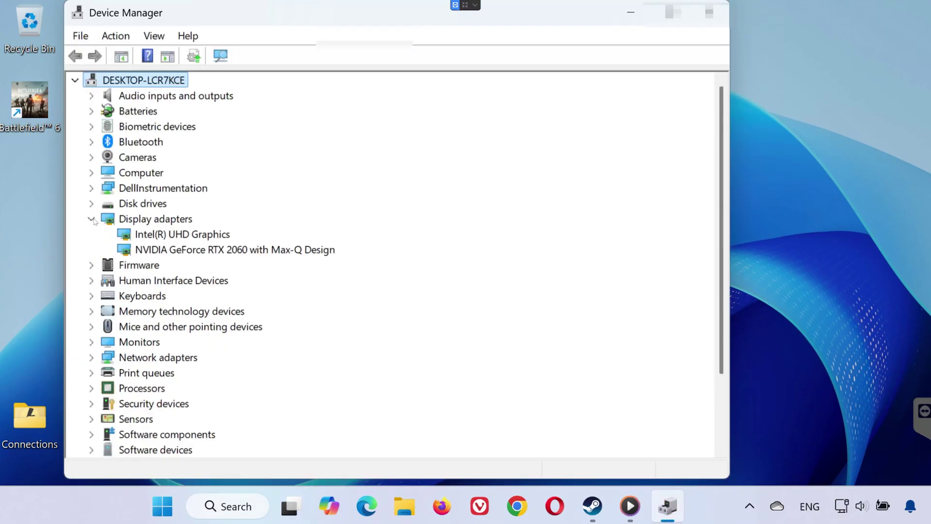
right_click(178, 252)
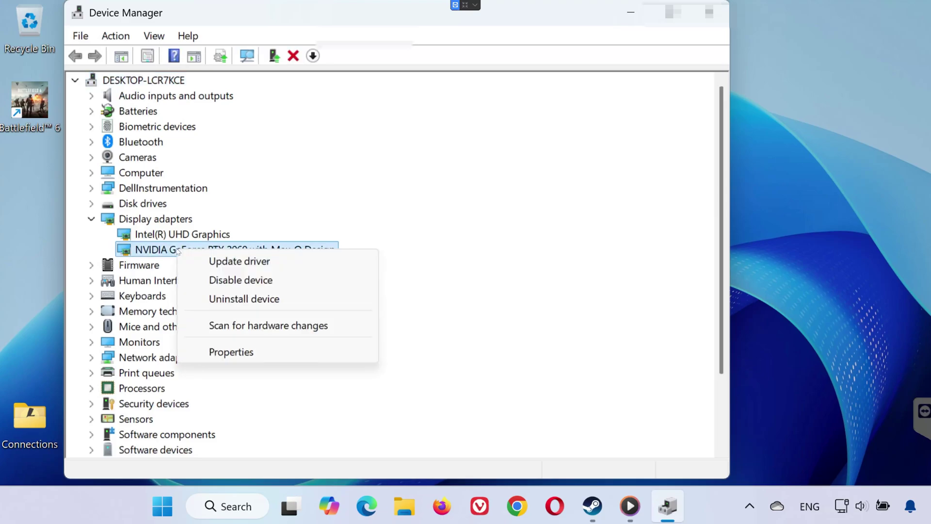
click(210, 262)
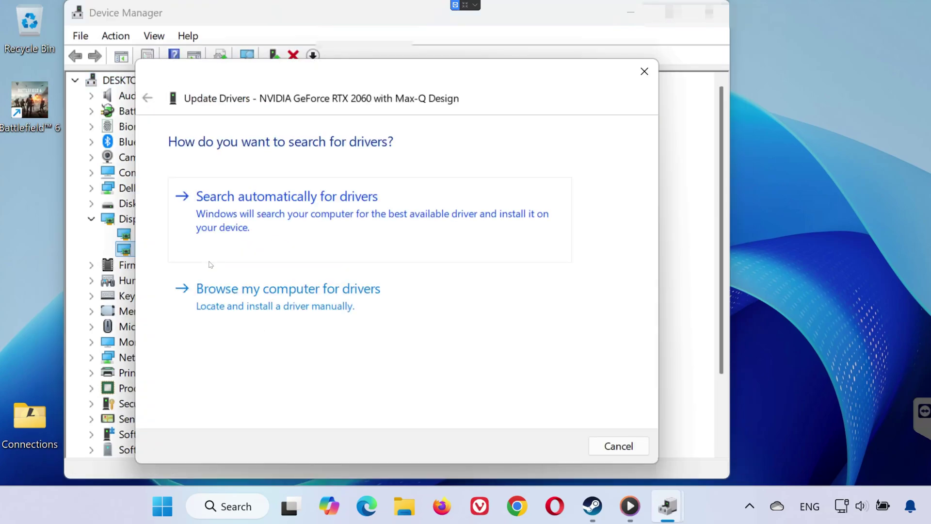
click(334, 213)
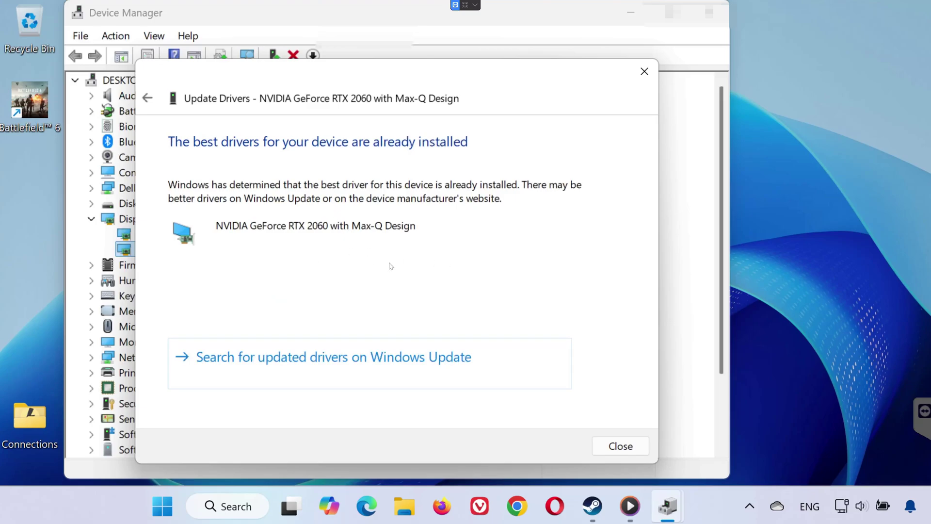
Check for updates on NVIDIA App's Drivers page, which shows Game Ready Driver 581.42.
click(652, 72)
click(709, 12)
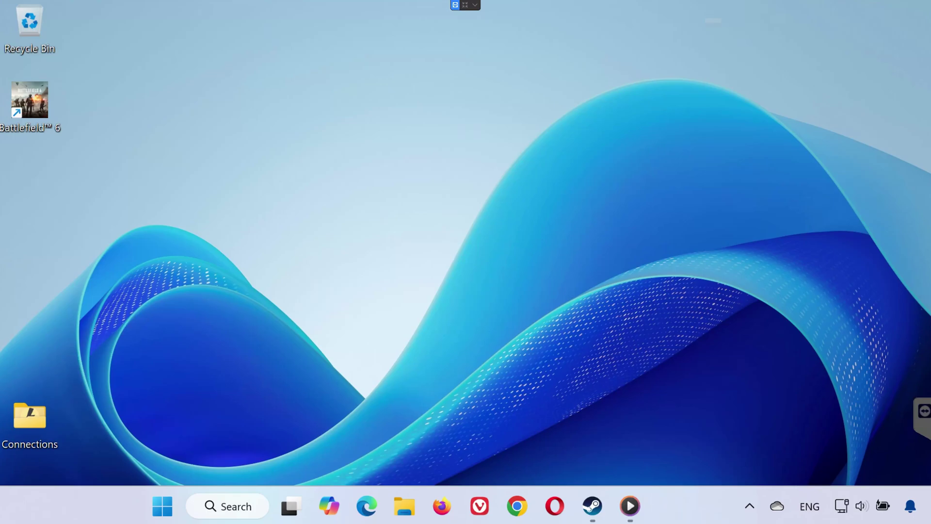
click(198, 507)
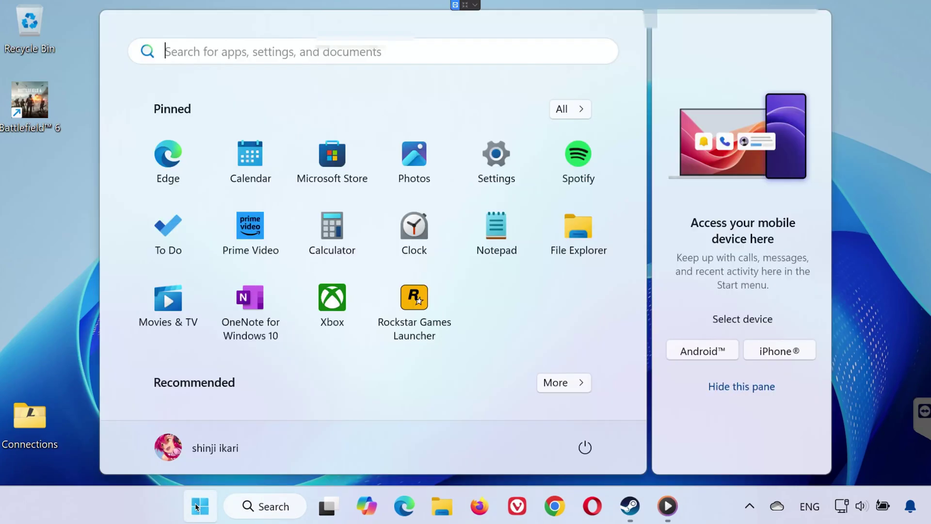
text(nv)
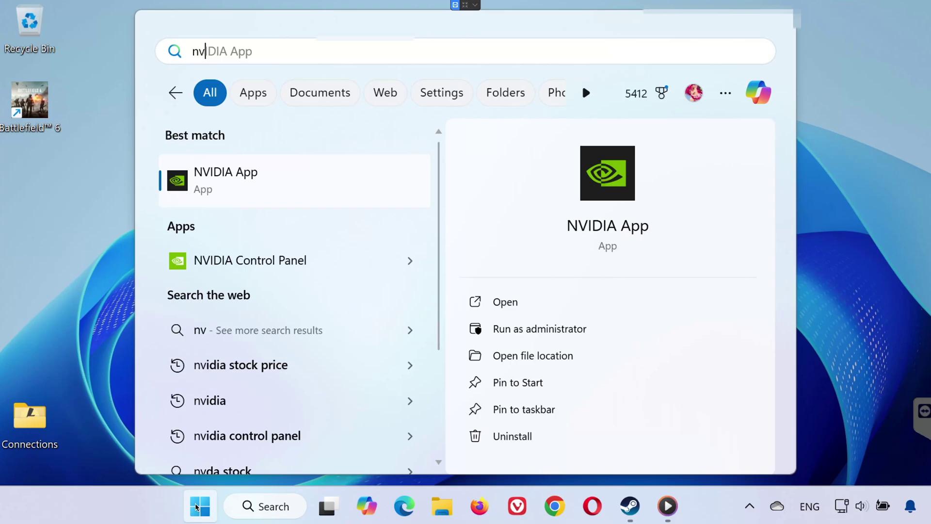
key(Return)
click(31, 104)
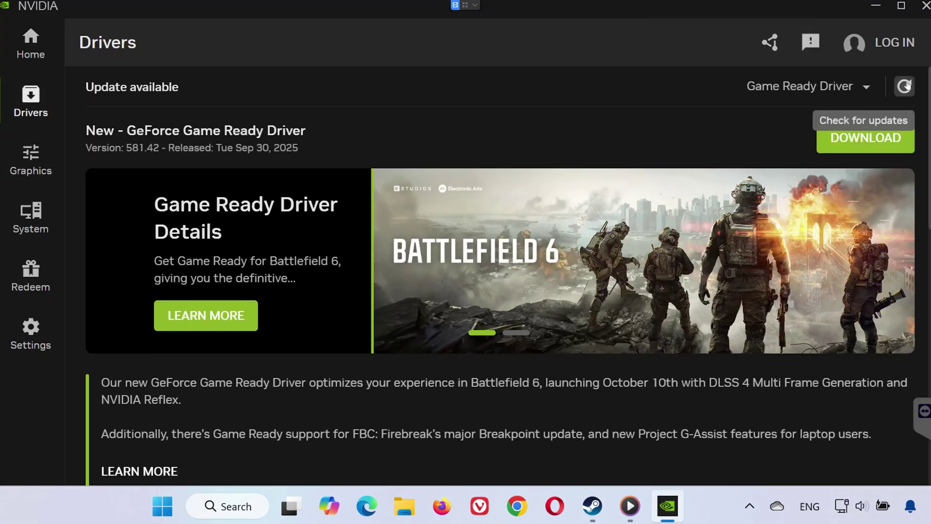
click(904, 85)
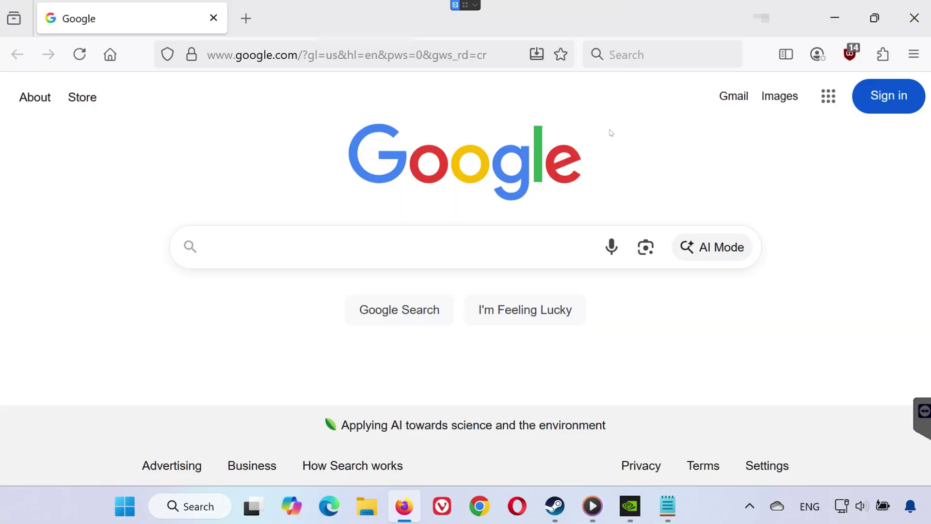
Load Microsoft's Visual C++ redistributable page and download the x86 and x64 vc_redist installers.
right_click(444, 57)
click(498, 233)
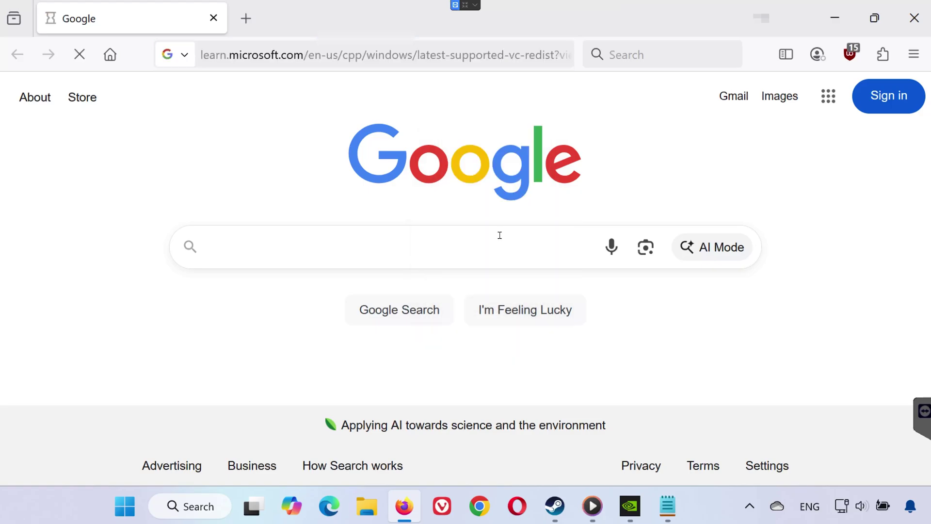
scroll(499, 235, down, 5)
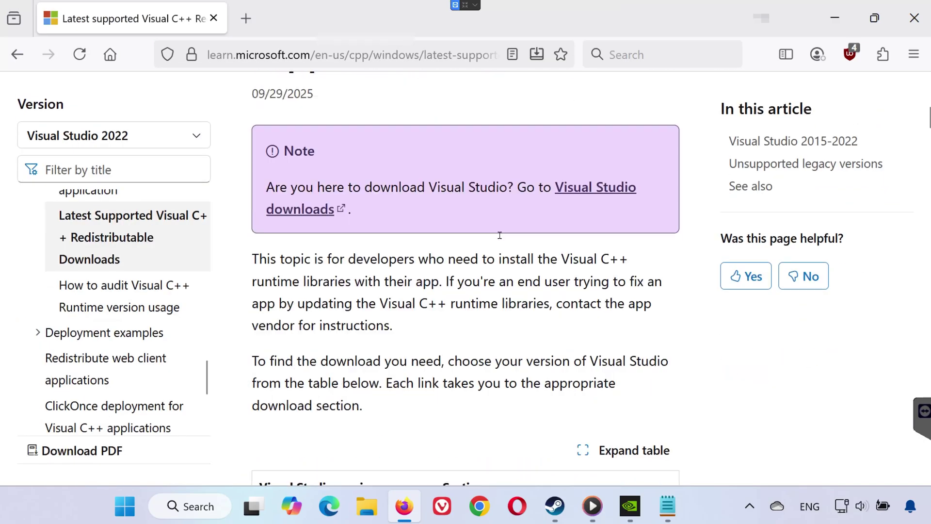
scroll(499, 234, down, 5)
scroll(499, 235, down, 5)
scroll(500, 234, down, 5)
scroll(499, 235, up, 1)
scroll(500, 234, up, 1)
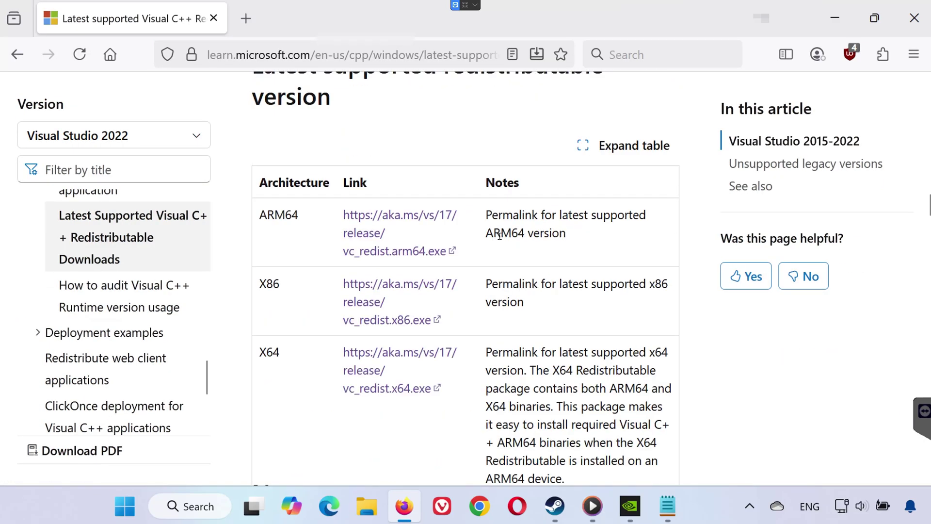
click(390, 320)
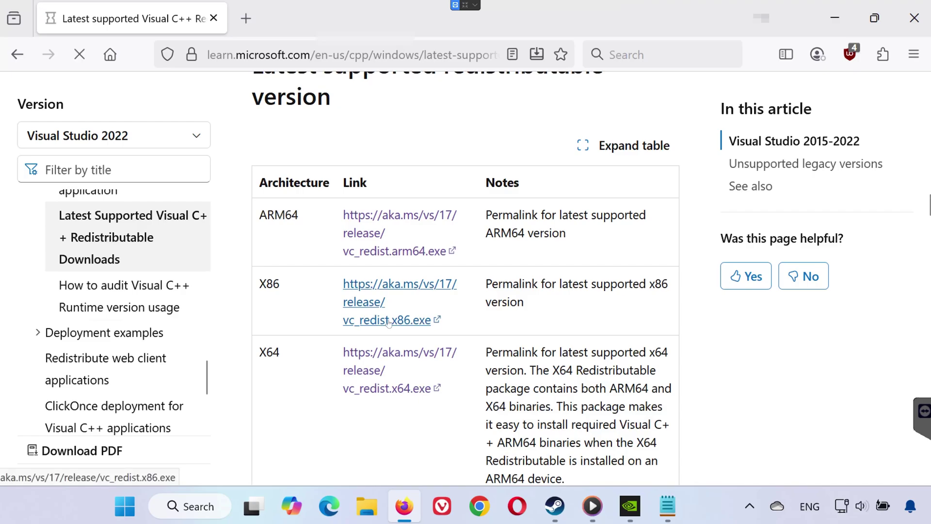
click(389, 388)
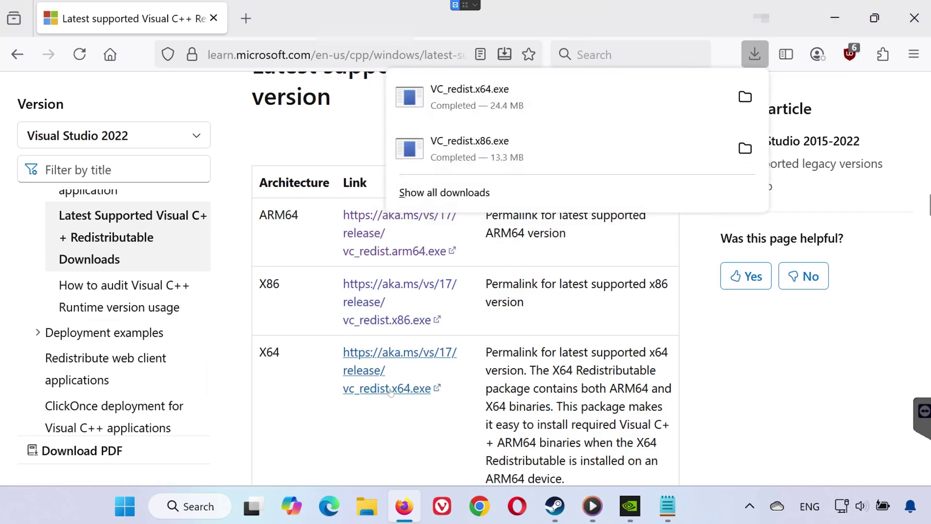
Install the x64 Visual C++ 2015-2022 Redistributable, accepting the license and UAC prompt.
click(908, 17)
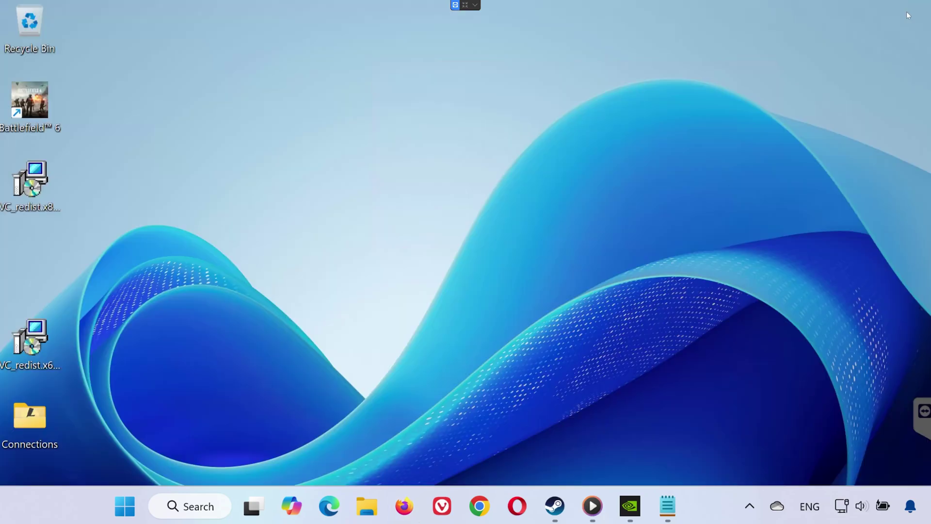
double_click(30, 338)
click(280, 317)
click(546, 352)
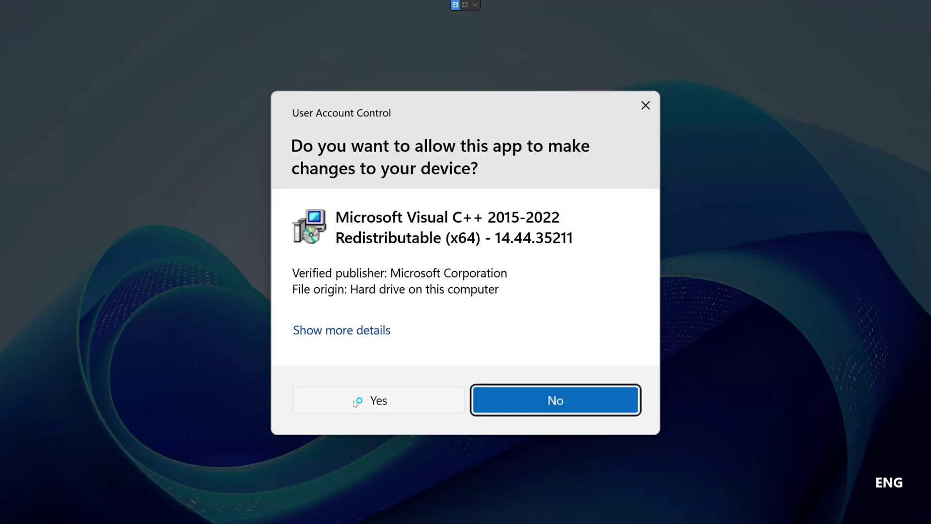
click(353, 401)
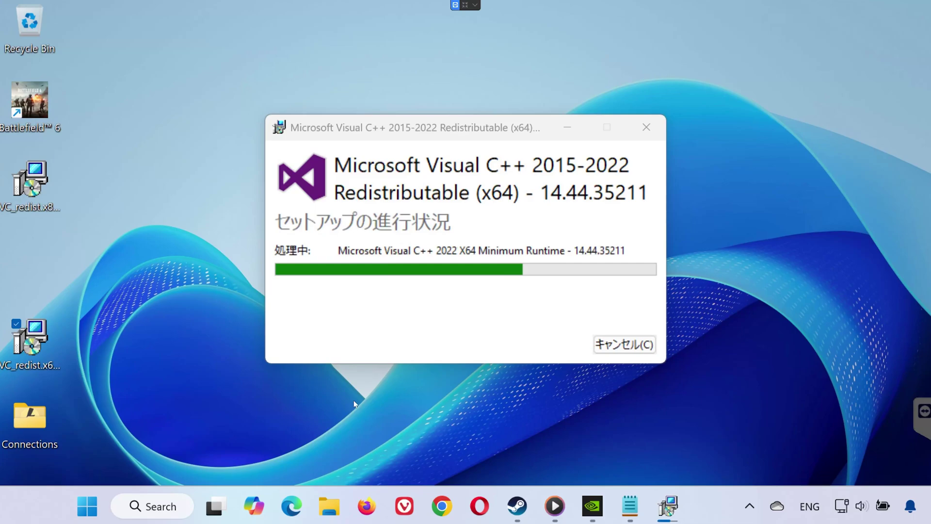
click(624, 343)
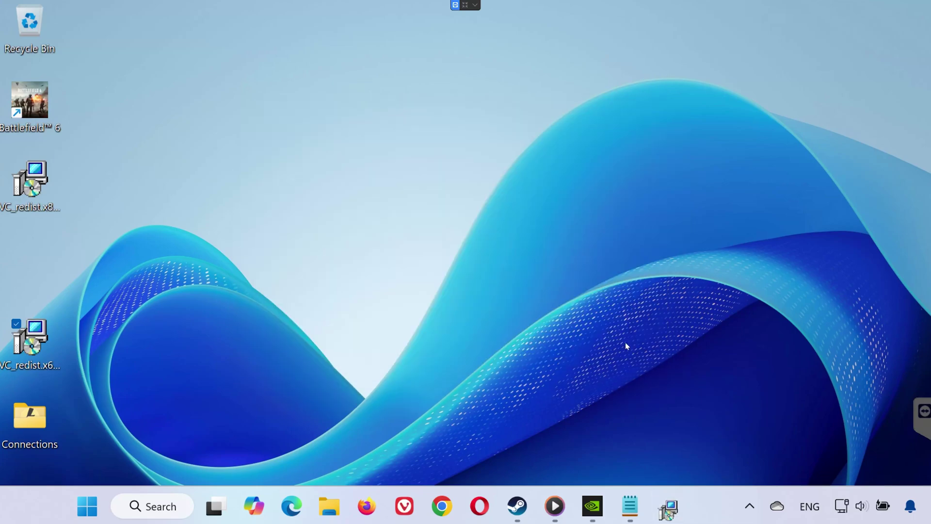
Install the x86 Visual C++ 2015-2022 Redistributable, accepting the license and UAC prompt.
double_click(31, 178)
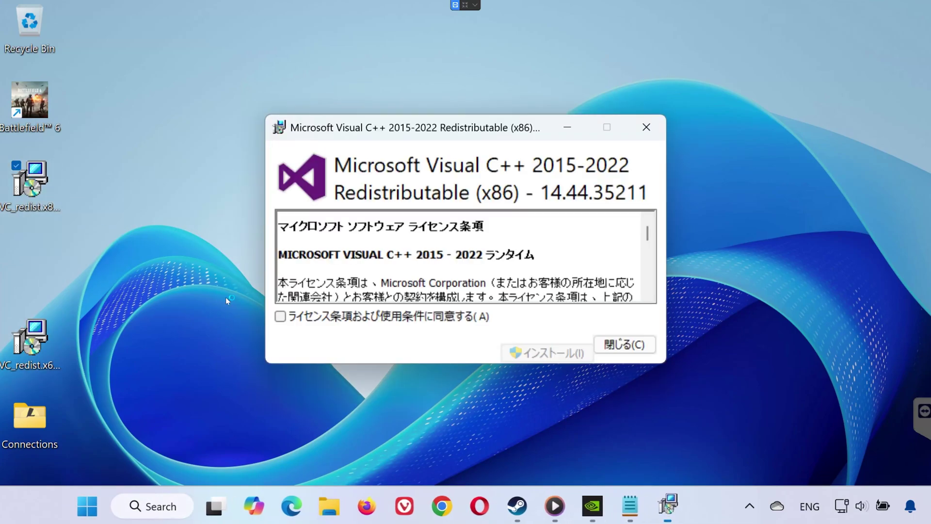
click(281, 316)
click(545, 350)
click(364, 398)
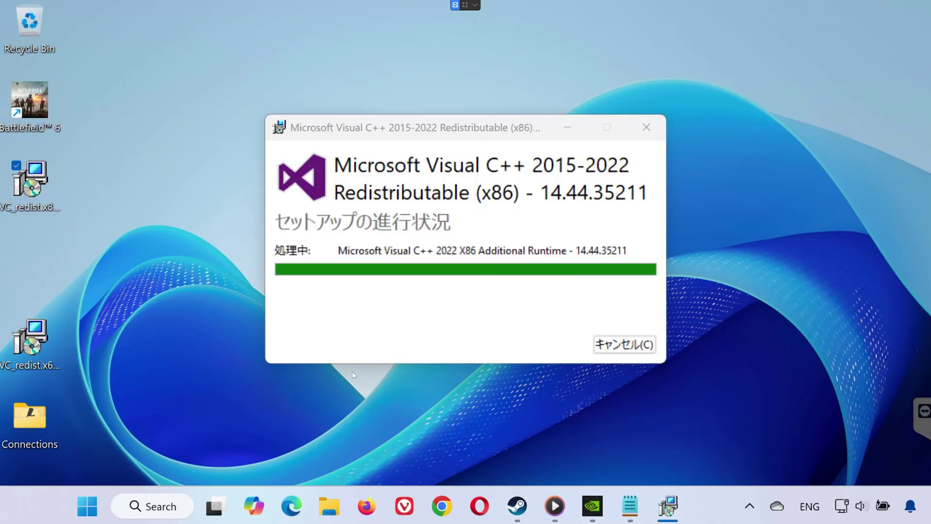
click(625, 344)
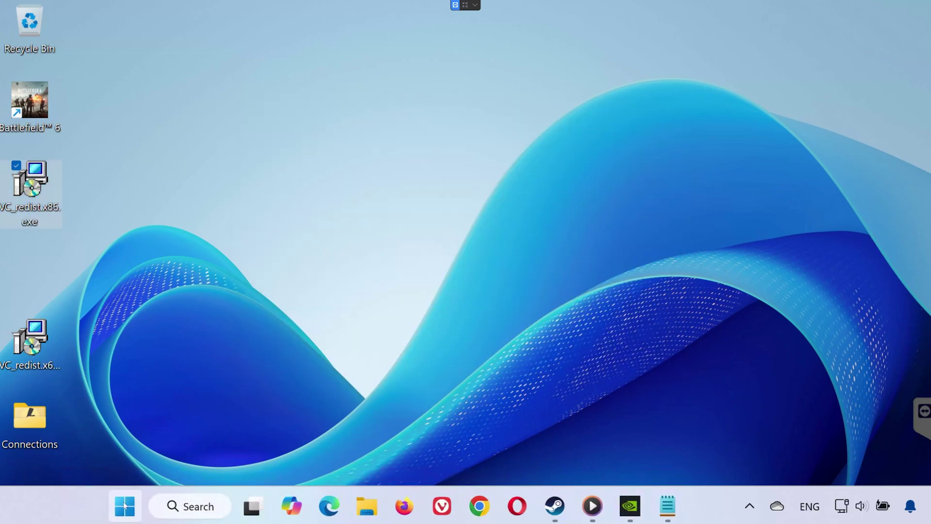
click(125, 507)
click(584, 447)
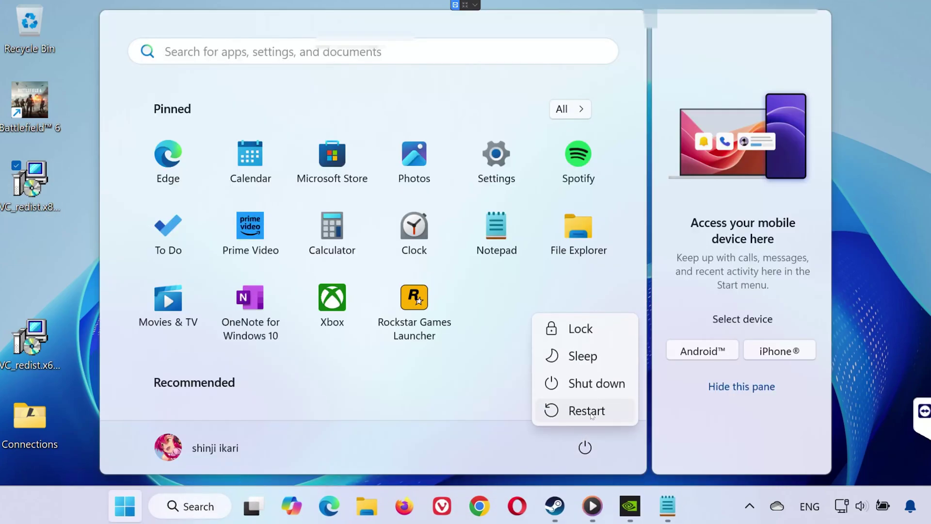
Go to Recovery through Windows Update's advanced options and restart into advanced startup.
click(595, 412)
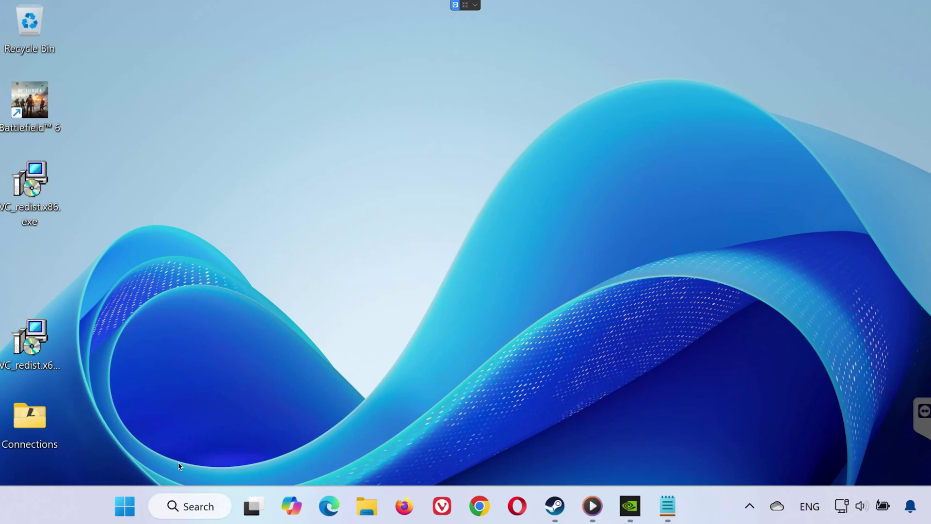
click(124, 506)
click(501, 162)
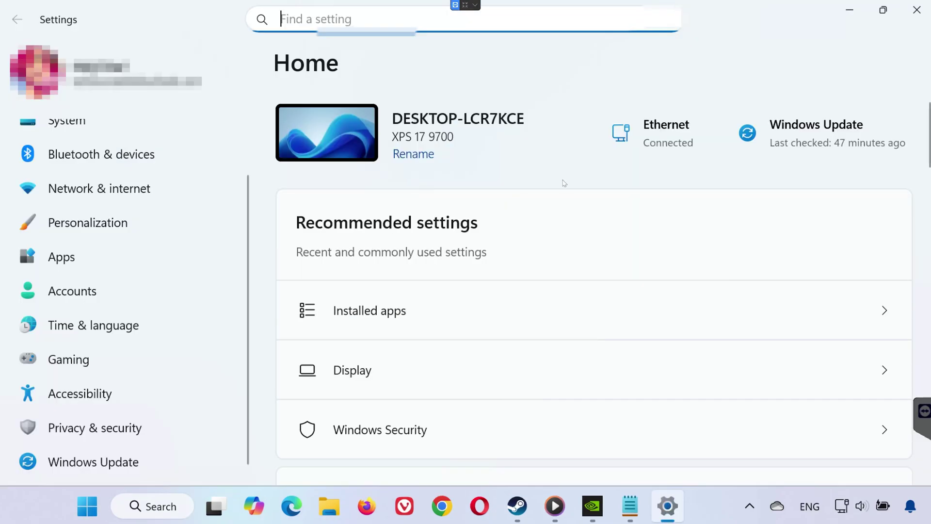
click(77, 462)
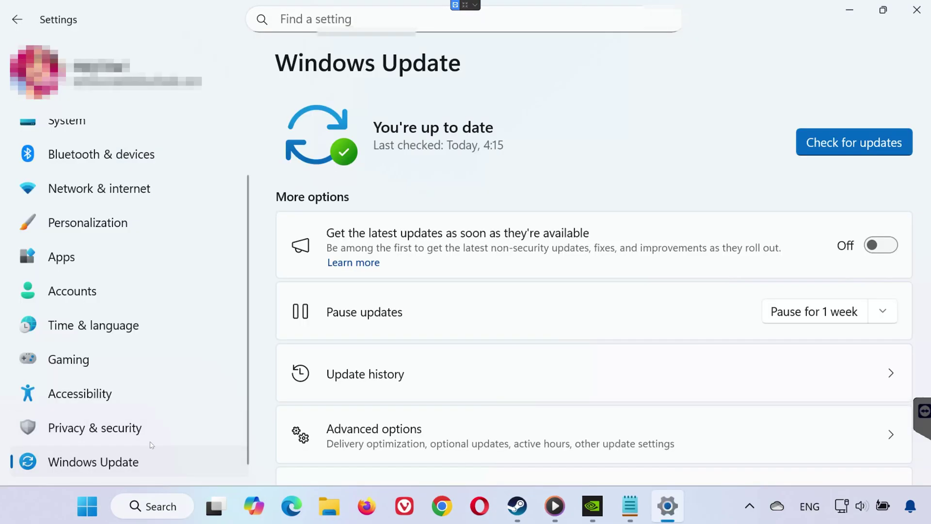
click(391, 435)
scroll(498, 327, down, 5)
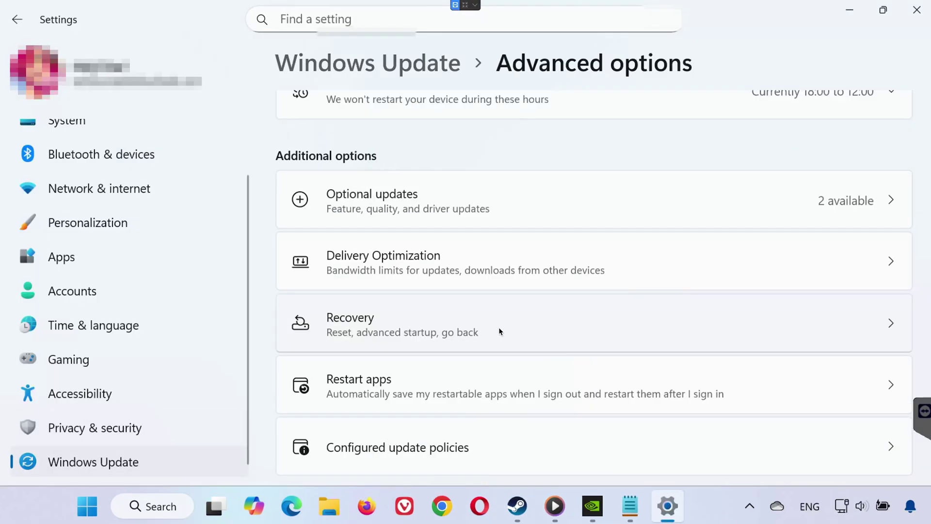
click(447, 324)
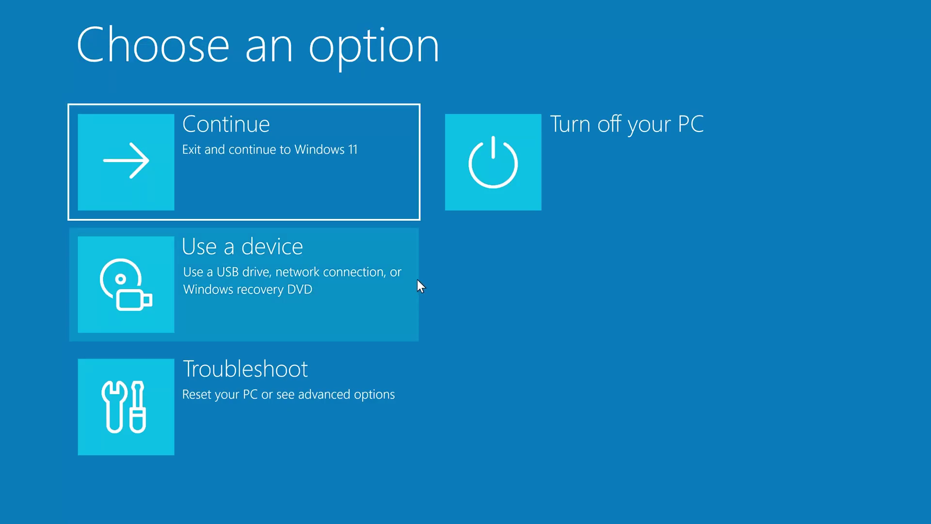
Choose Troubleshoot > Advanced options > UEFI Firmware Settings.
click(230, 386)
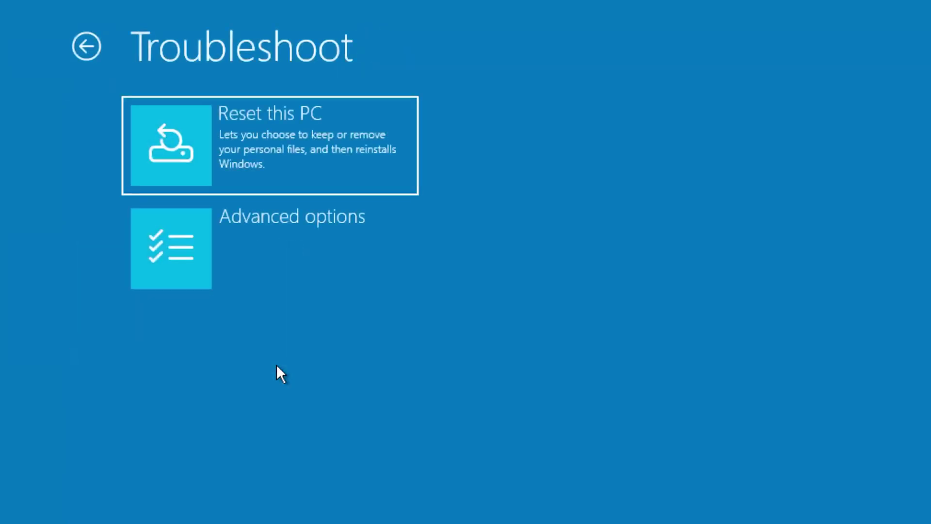
click(332, 252)
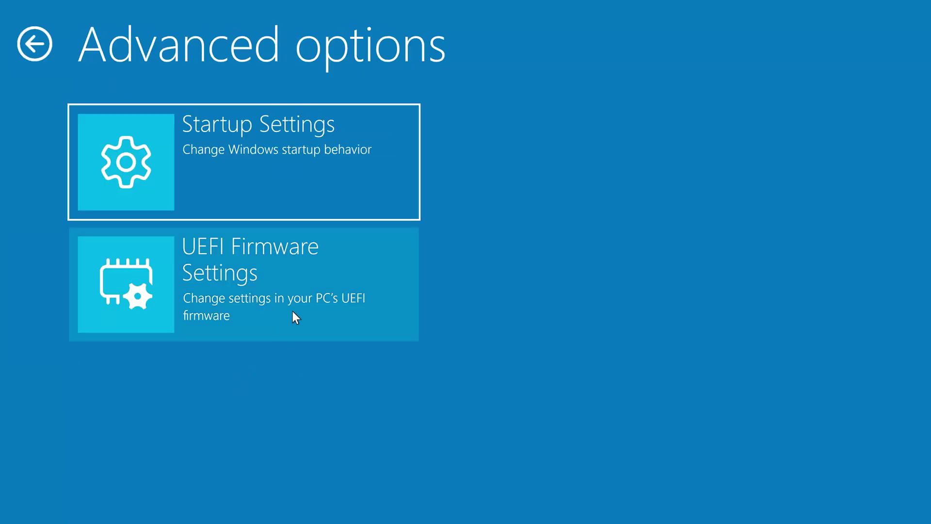
click(341, 272)
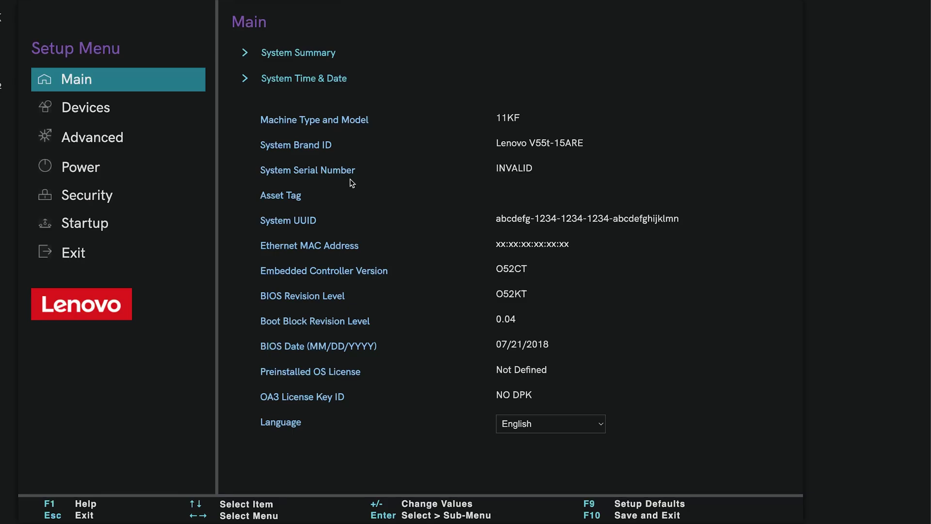
Set Secure Boot to Enabled under the BIOS Security settings.
click(103, 198)
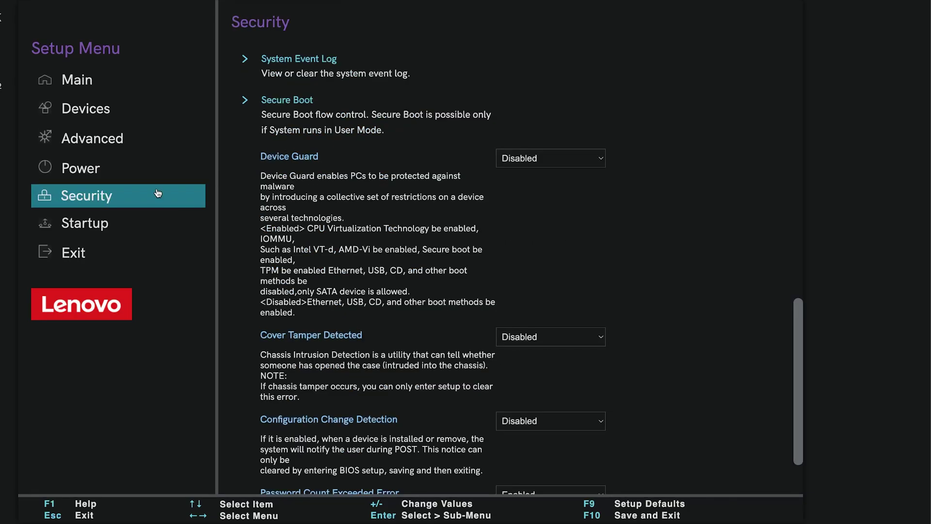
click(371, 114)
click(534, 118)
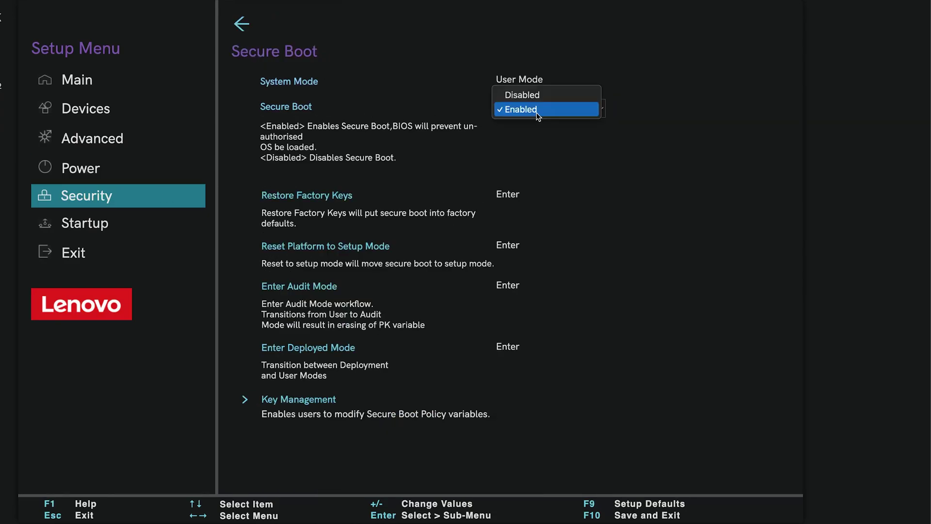
Set Security Chip 2.0 to Enabled, then save the changes and exit.
click(247, 26)
click(420, 170)
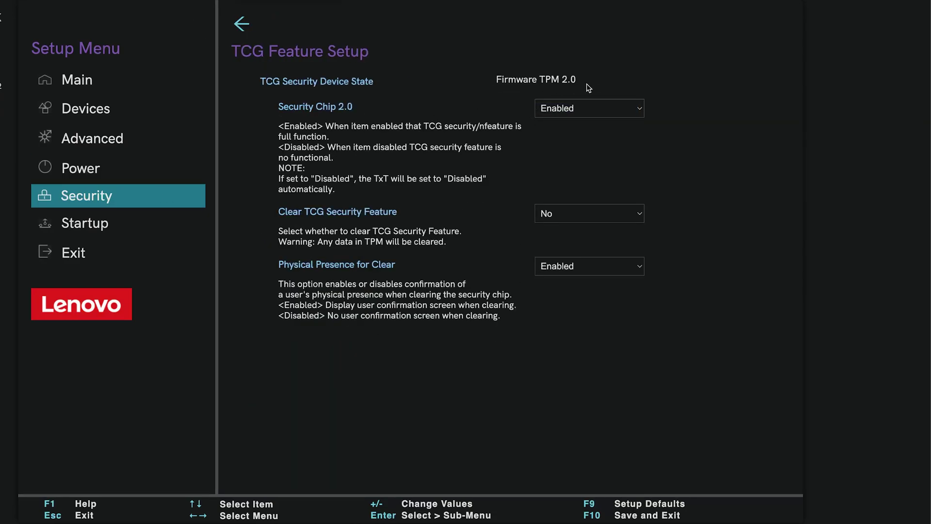
click(564, 118)
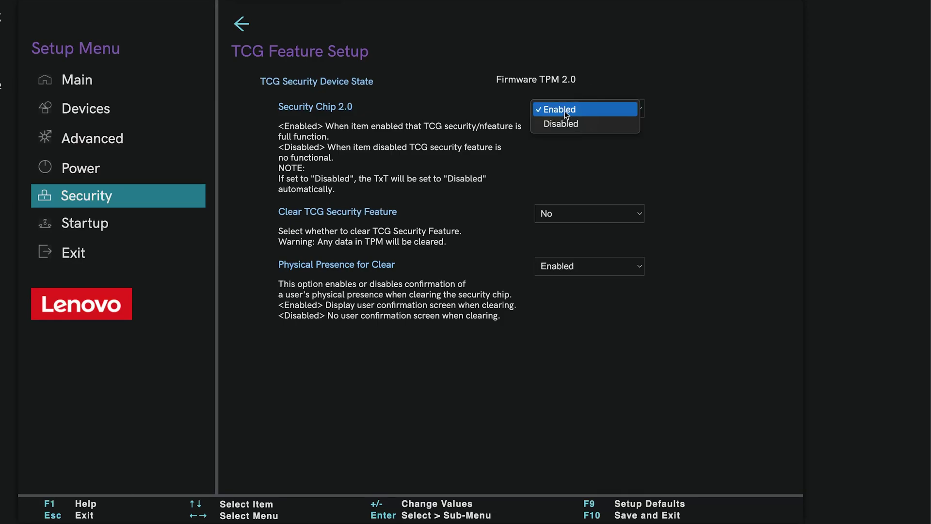
click(565, 111)
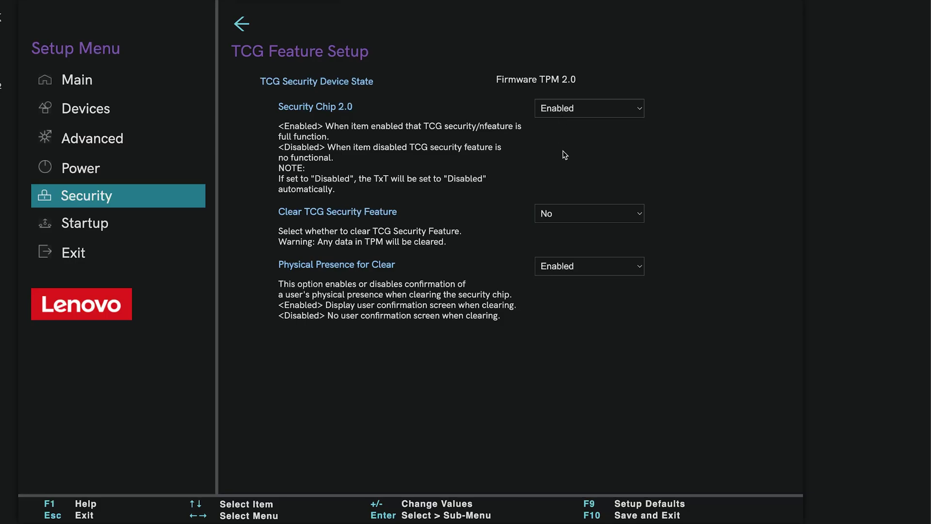
click(640, 517)
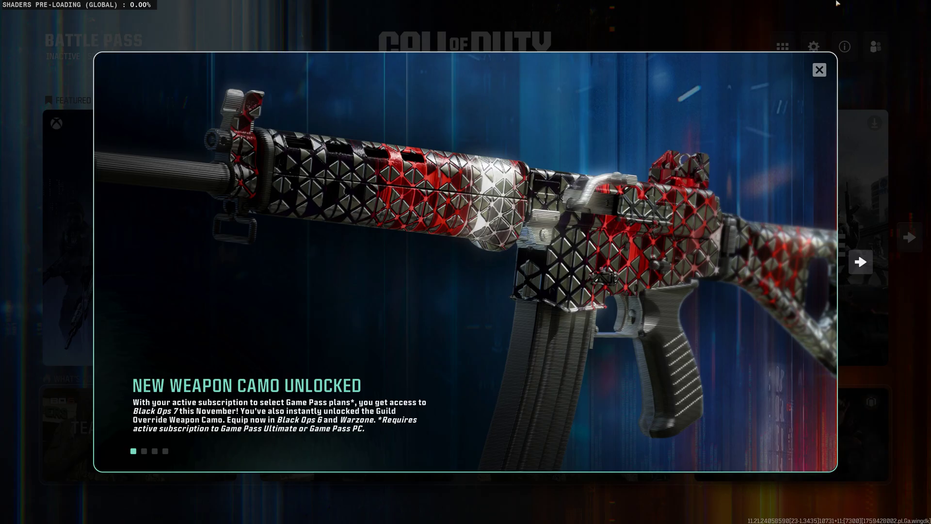
Dismiss the New Weapon Camo popup on the Call of Duty home screen.
click(822, 70)
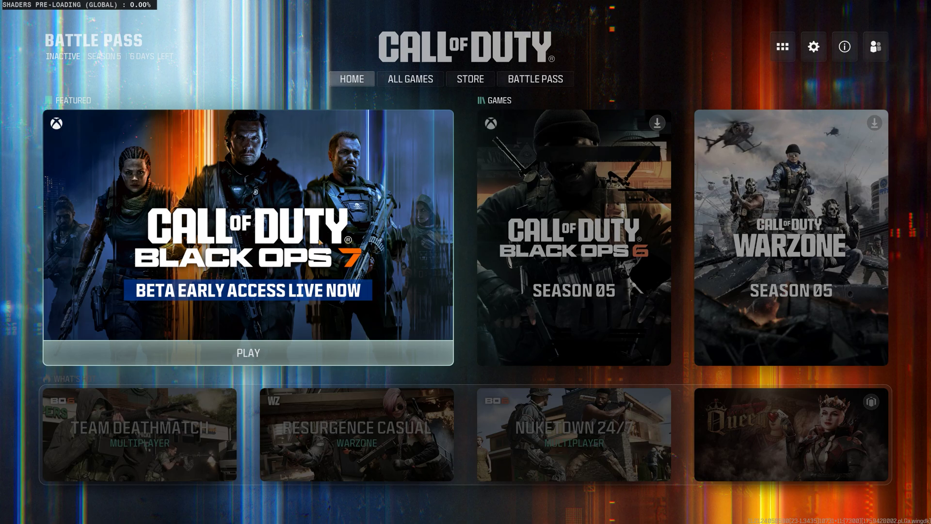